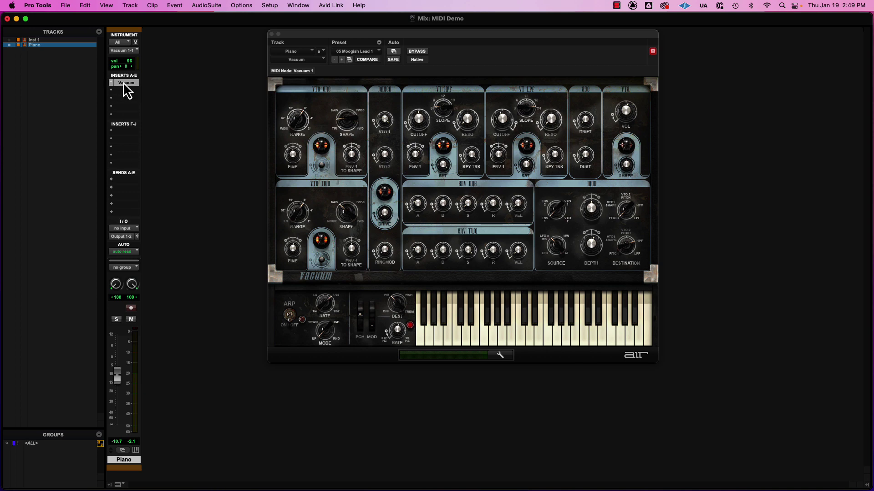
# - Shift the Vacuum synth window aside and record-arm the Piano track in the Mix window
pyautogui.moveTo(316, 34); pyautogui.dragTo(296, 37)
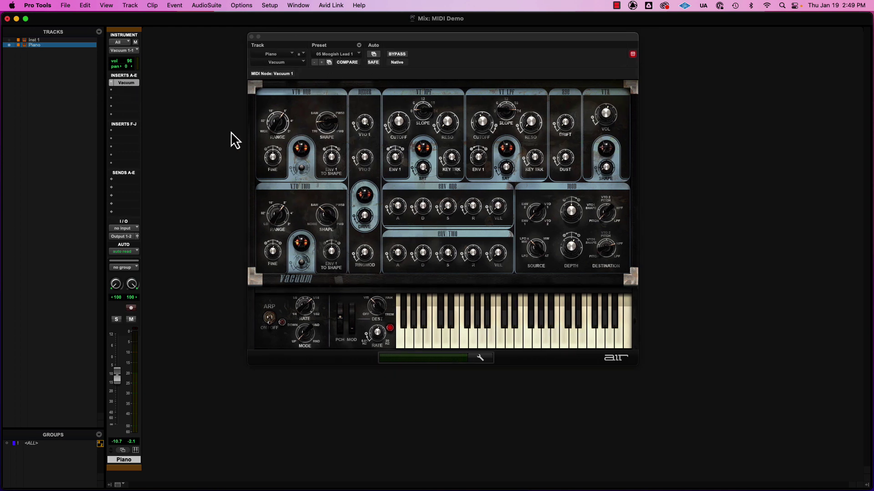
pyautogui.click(132, 309)
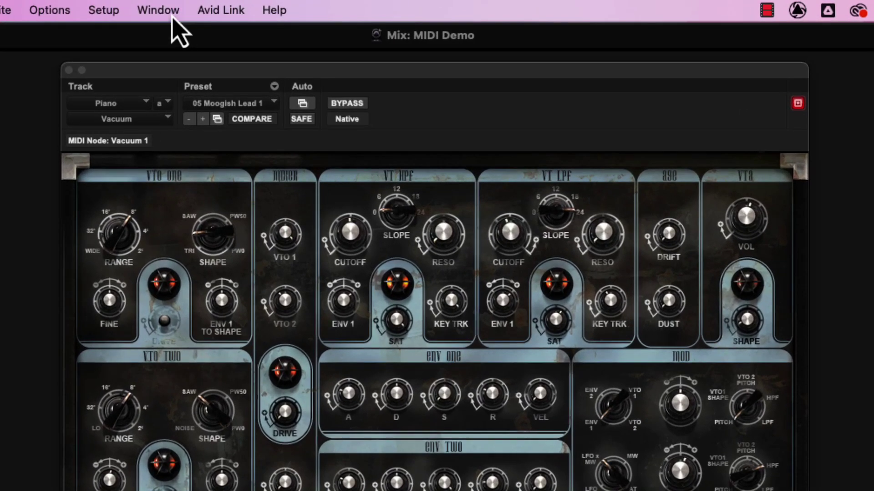
# - Open the MIDI Keyboard window from the Window menu and place it up and right
pyautogui.click(158, 11)
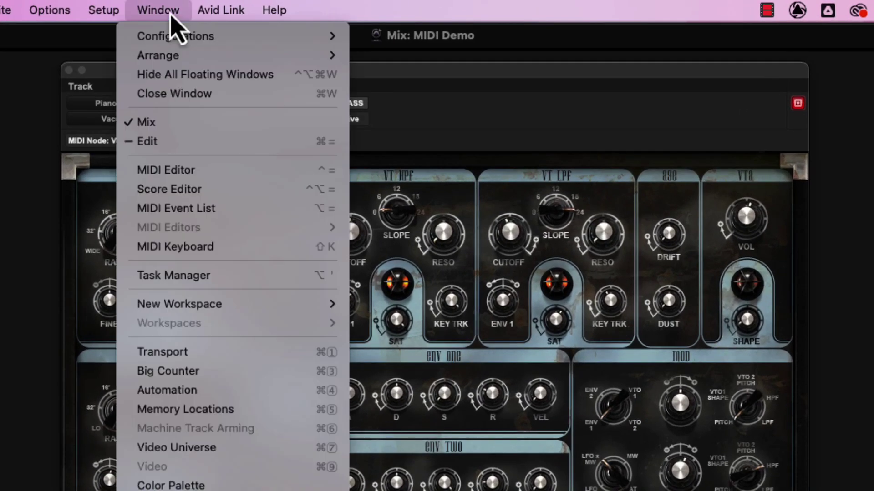
pyautogui.click(172, 248)
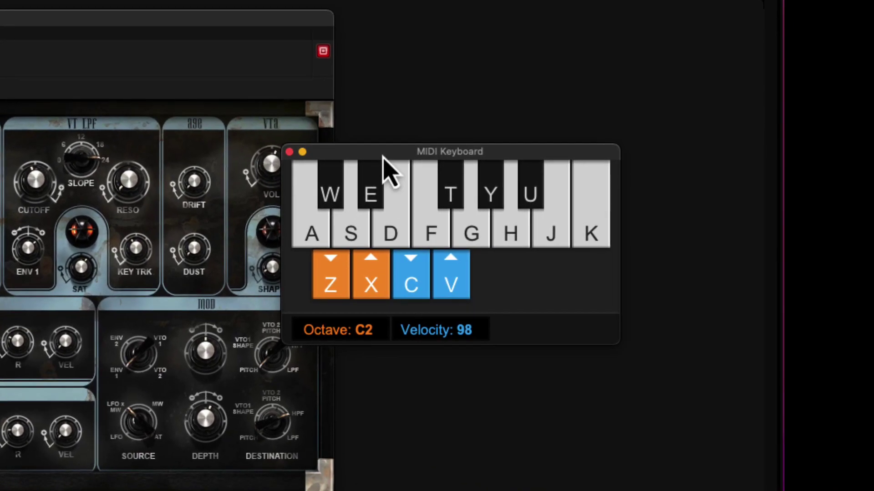
pyautogui.moveTo(431, 128); pyautogui.dragTo(447, 116)
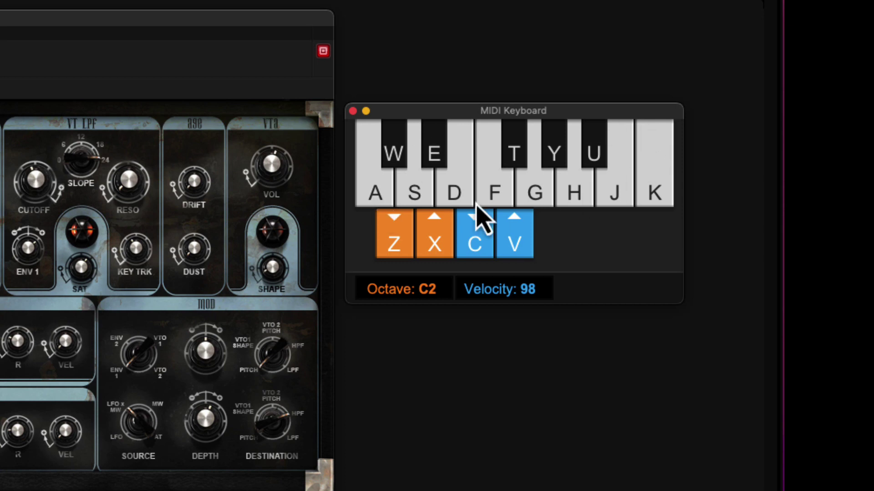
# - Play test notes through the Vacuum synth from the computer keys and on-screen keyboard
pyautogui.press('a')
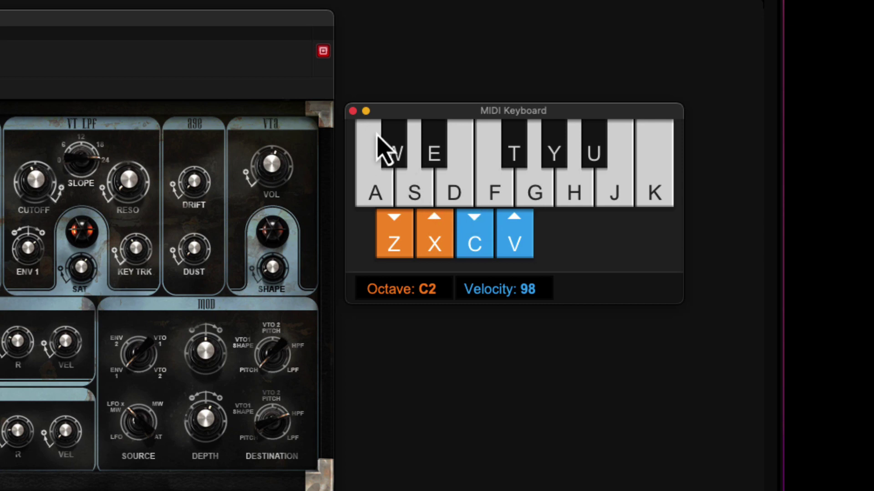
pyautogui.click(406, 166)
pyautogui.click(406, 171)
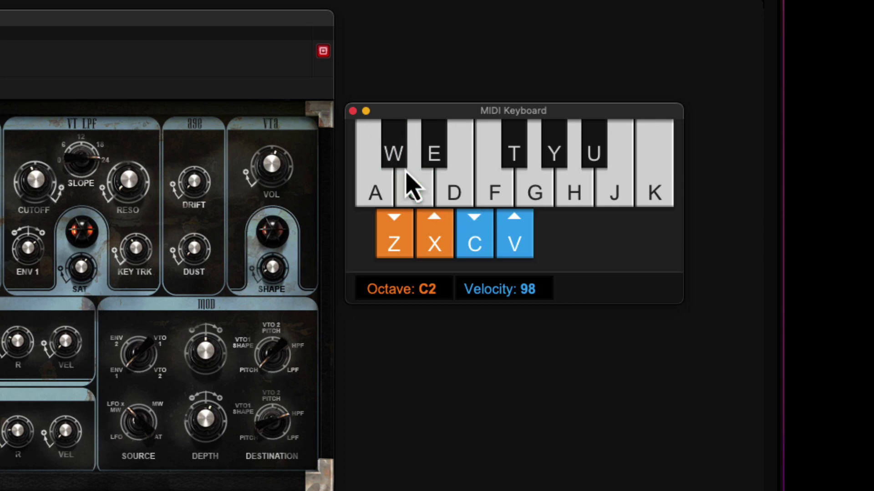
pyautogui.press('d')
pyautogui.press('h')
pyautogui.press('u')
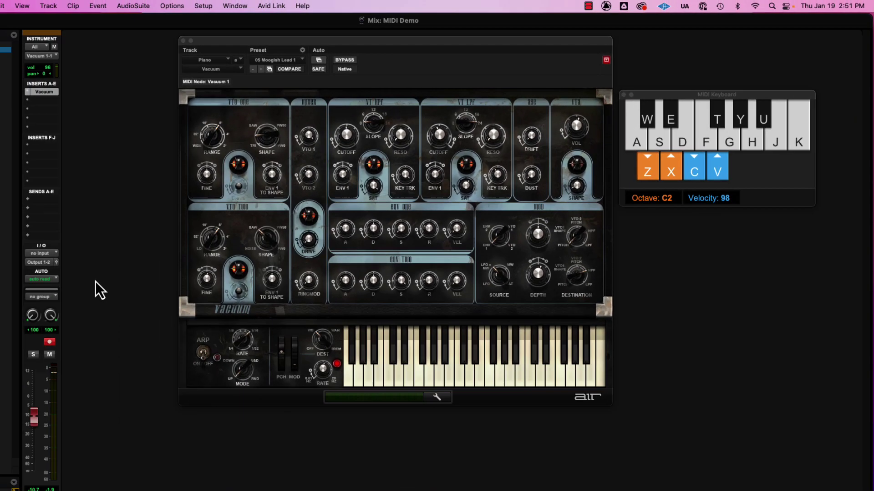
# - Switch the Vacuum synth to the 06 Soprano Hell preset and audition a test phrase
pyautogui.click(261, 69)
pyautogui.press('a')
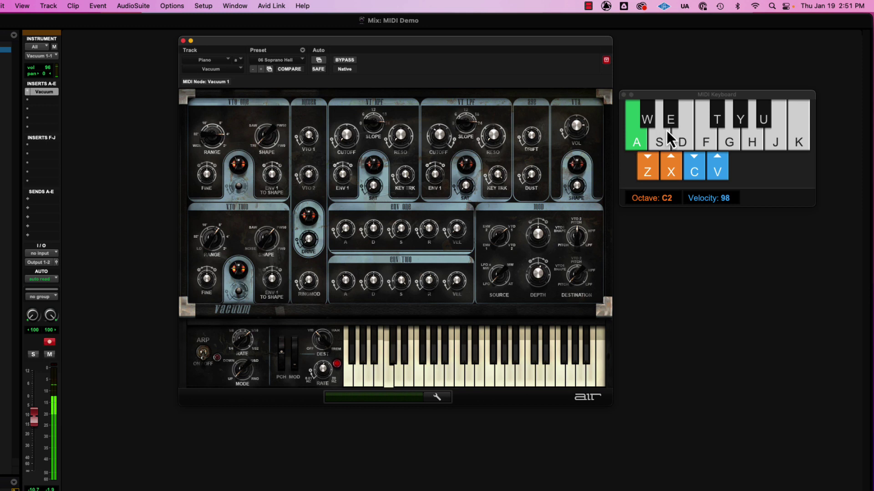
pyautogui.press('d')
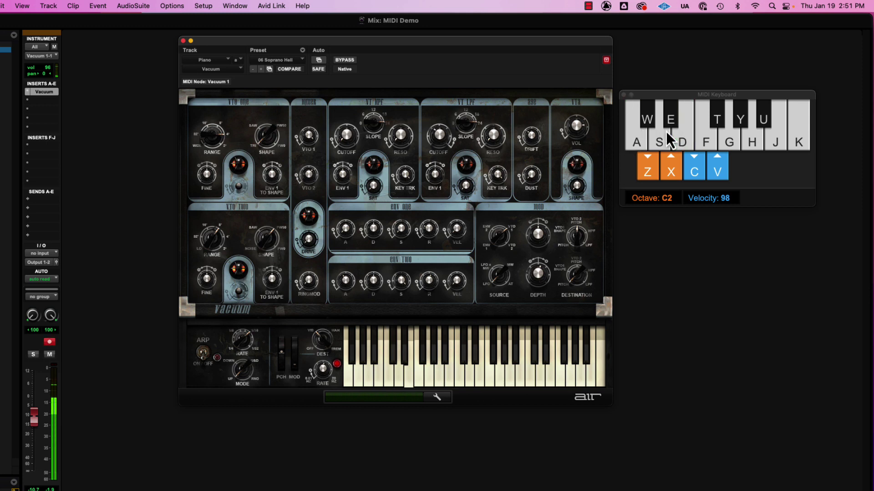
pyautogui.press('a')
pyautogui.press('d')
pyautogui.press('f')
pyautogui.press('d')
pyautogui.press('a')
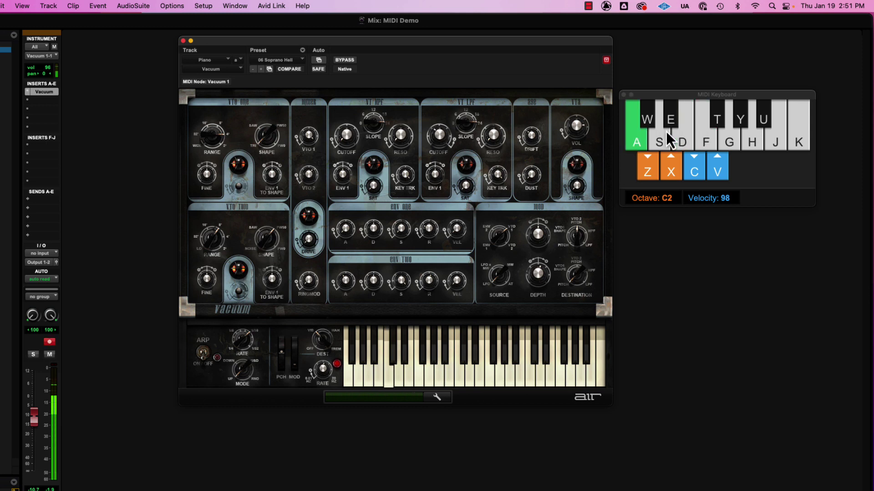
pyautogui.press('h')
pyautogui.press('j')
pyautogui.press('h')
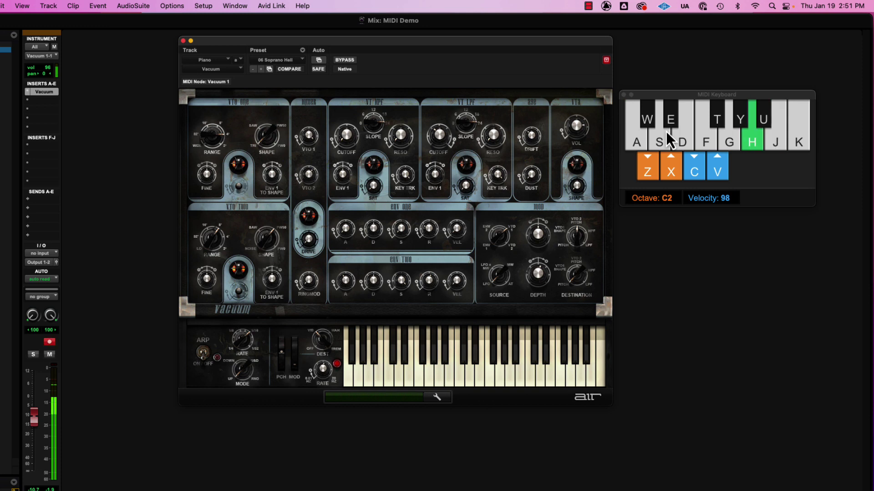
pyautogui.press('a')
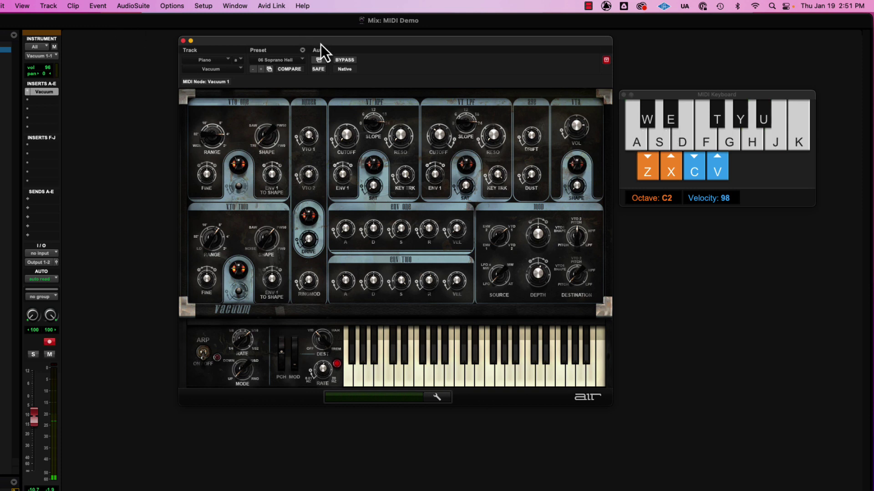
# - Switch to the Edit window and move the Vacuum and MIDI Keyboard windows out of the way
pyautogui.moveTo(320, 44); pyautogui.dragTo(315, 42)
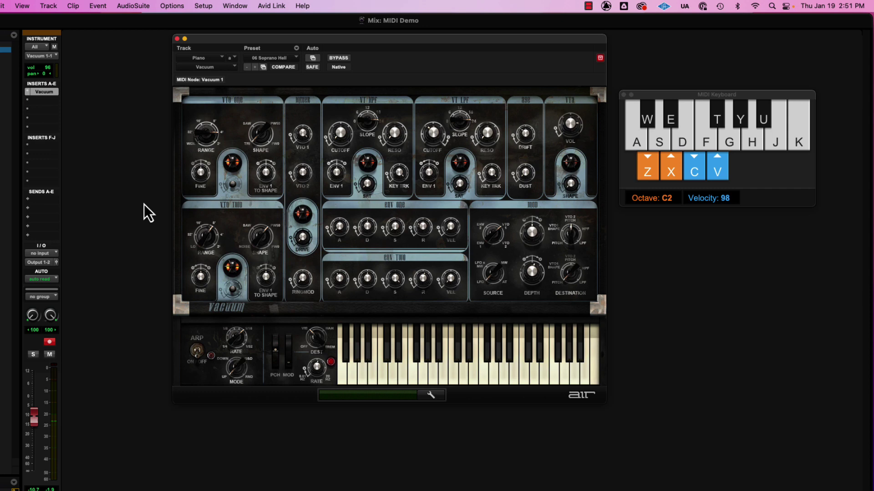
pyautogui.press('super+equal')
pyautogui.moveTo(282, 42); pyautogui.dragTo(291, 78)
pyautogui.moveTo(665, 100); pyautogui.dragTo(619, 110)
# - Close the Vacuum synth window and return the playhead to the session start
pyautogui.click(185, 79)
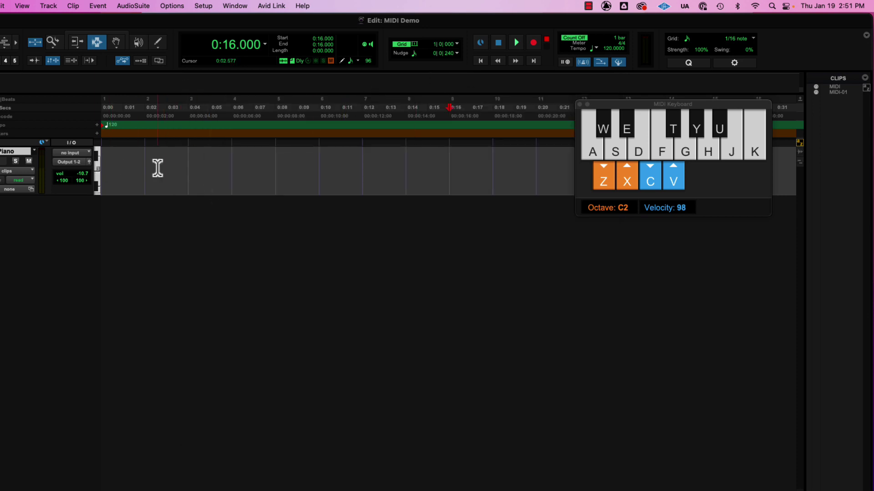
pyautogui.press('Return')
pyautogui.press('space')
pyautogui.press('space')
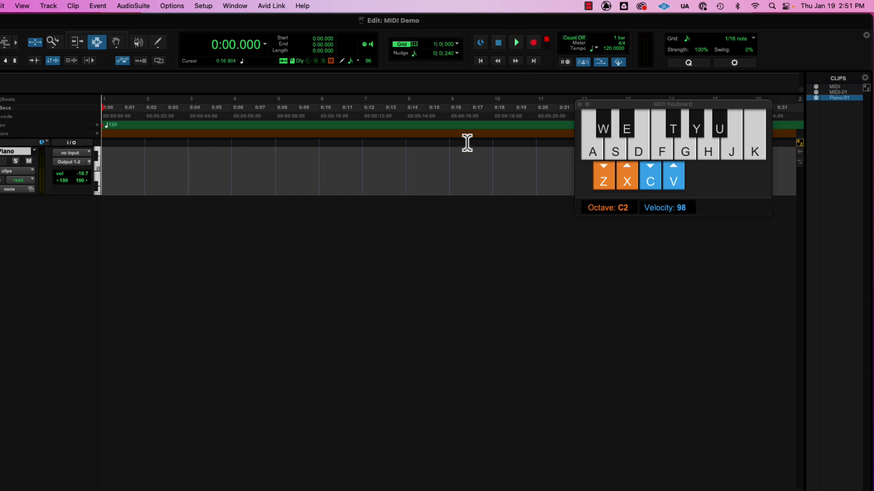
# - Record a seven-note melody (A, W, S, H, G, F, D) on the Piano track as Piano-01
pyautogui.press('space')
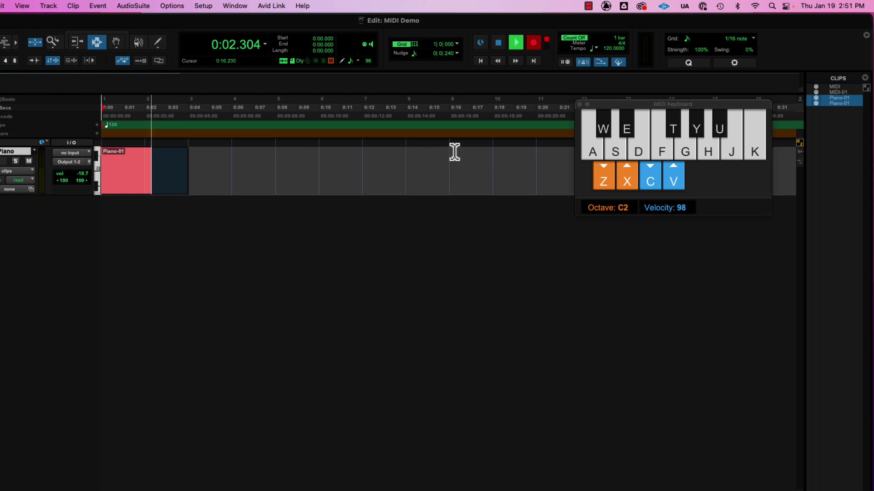
pyautogui.press('a')
pyautogui.press('w')
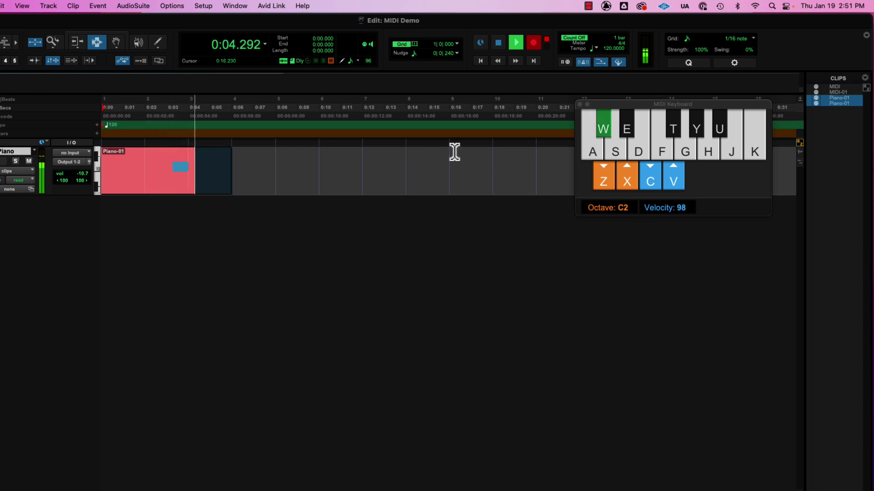
pyautogui.press('s')
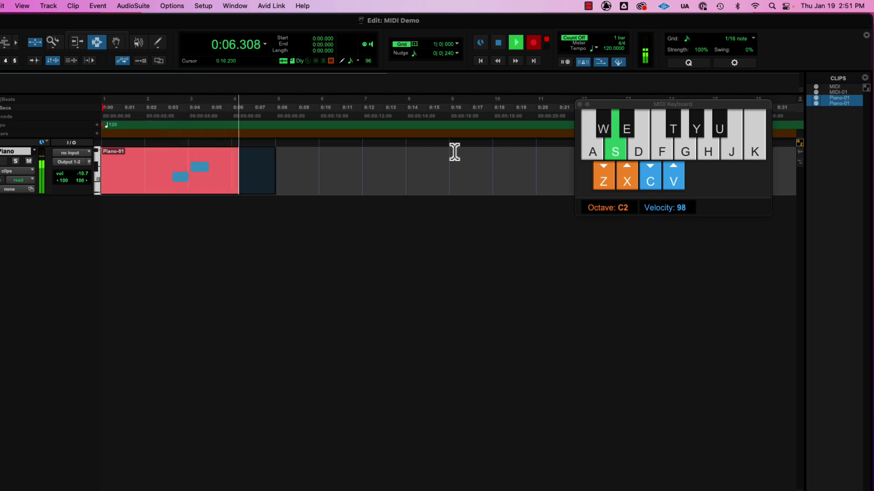
pyautogui.press('h')
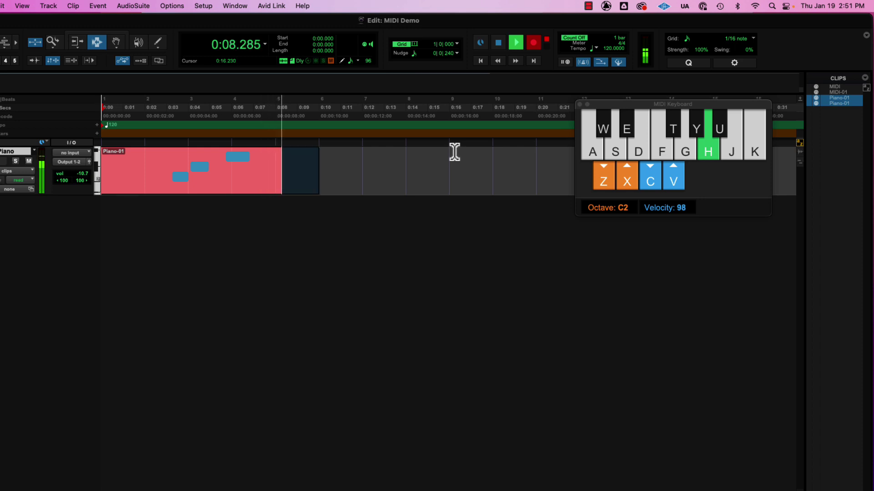
pyautogui.press('g')
pyautogui.press('f')
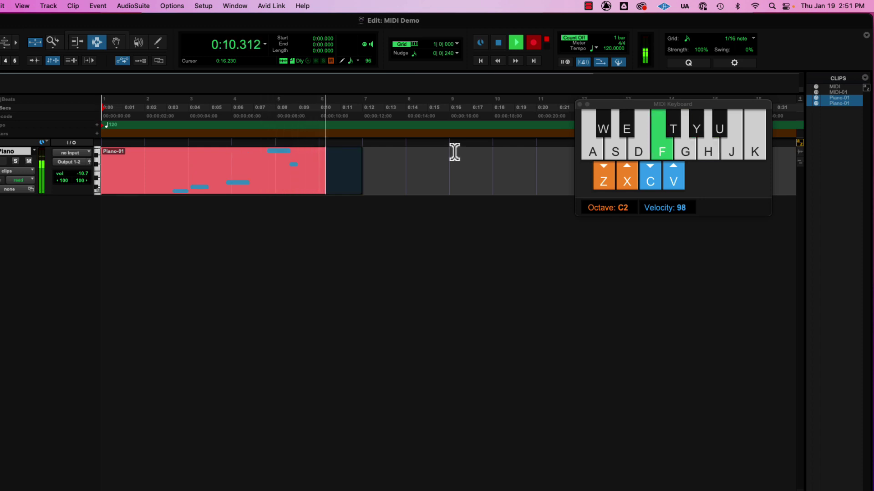
pyautogui.press('d')
pyautogui.press('space')
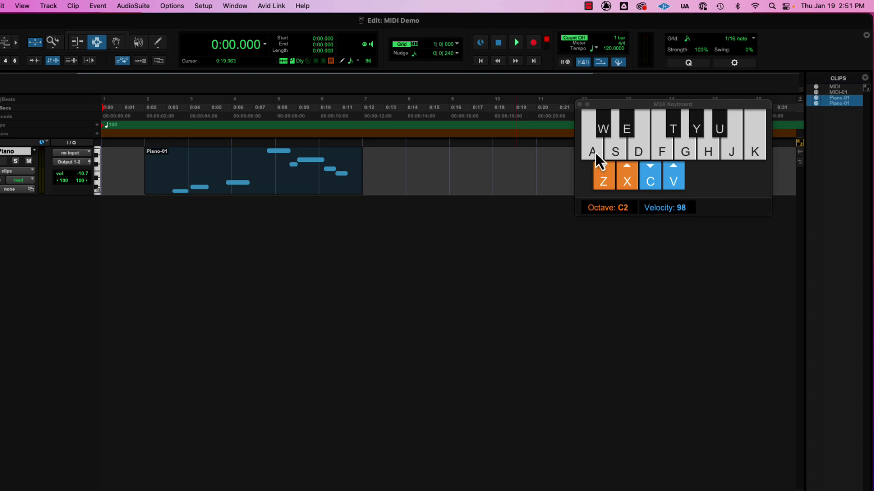
# - Record a second pass from 0:12 of seven rising notes clicked on the on-screen keyboard
pyautogui.click(364, 177)
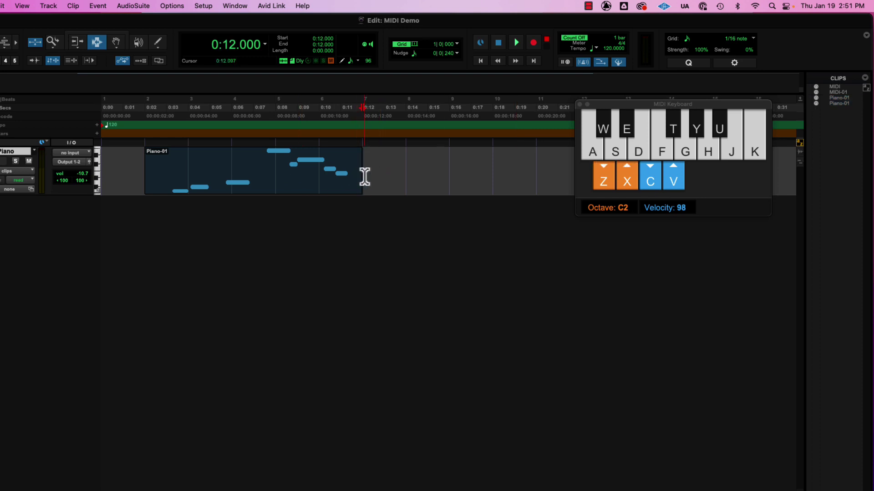
pyautogui.press('F12')
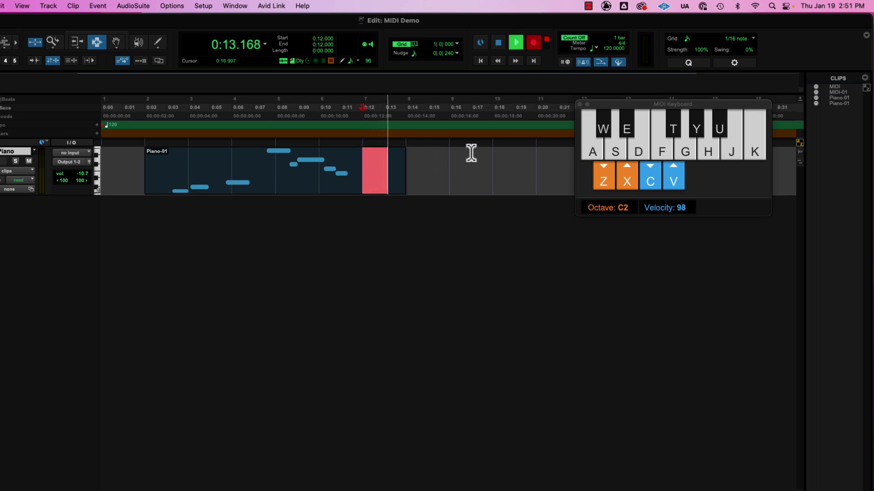
pyautogui.click(595, 156)
pyautogui.click(637, 149)
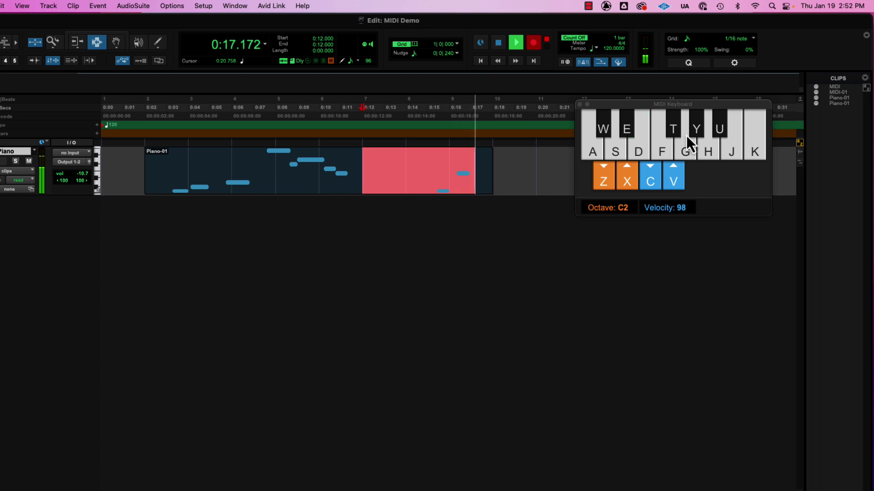
pyautogui.click(676, 125)
pyautogui.click(685, 151)
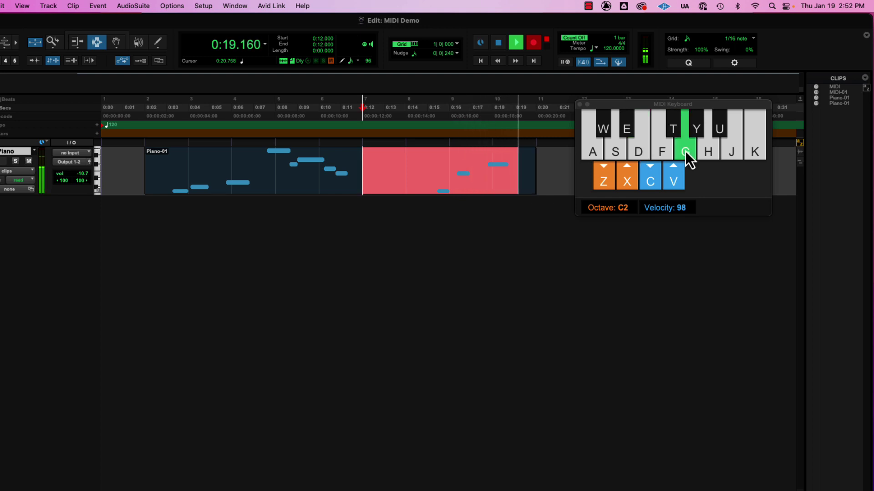
pyautogui.click(694, 132)
pyautogui.click(712, 146)
pyautogui.click(717, 132)
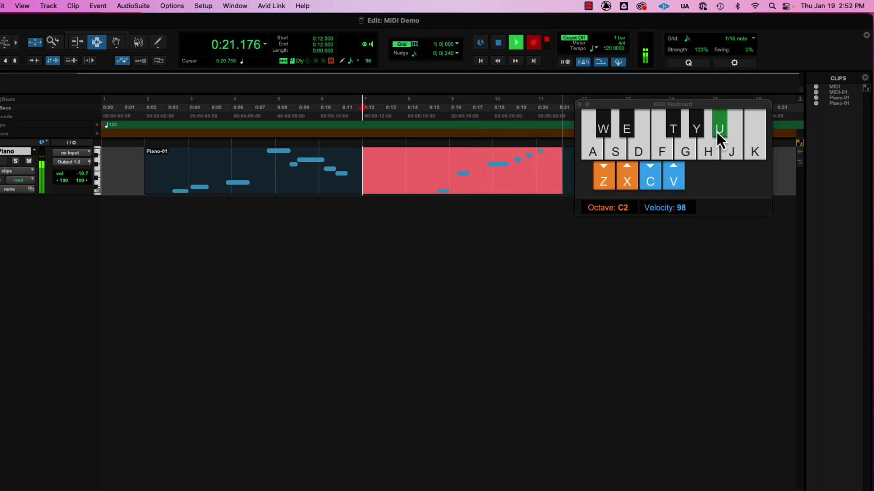
pyautogui.press('space')
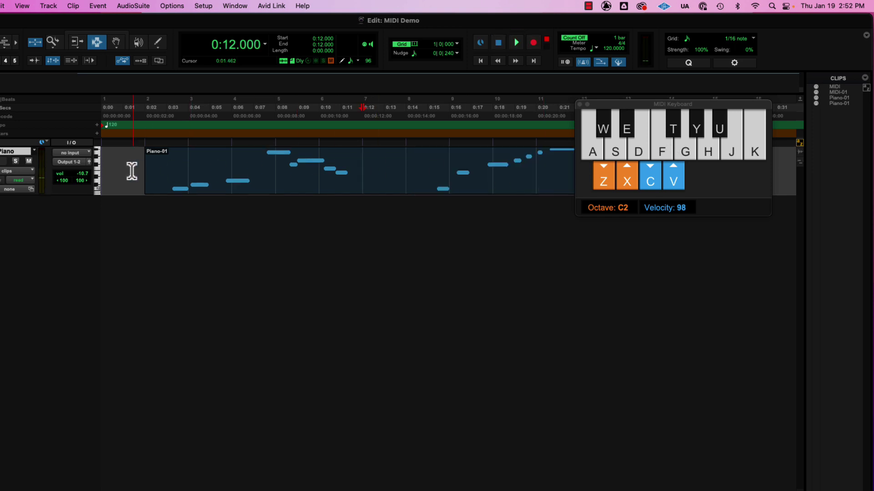
# - Set playback start at bar 2 and audition A, W, S notes with the keyboard octave raised
pyautogui.click(131, 171)
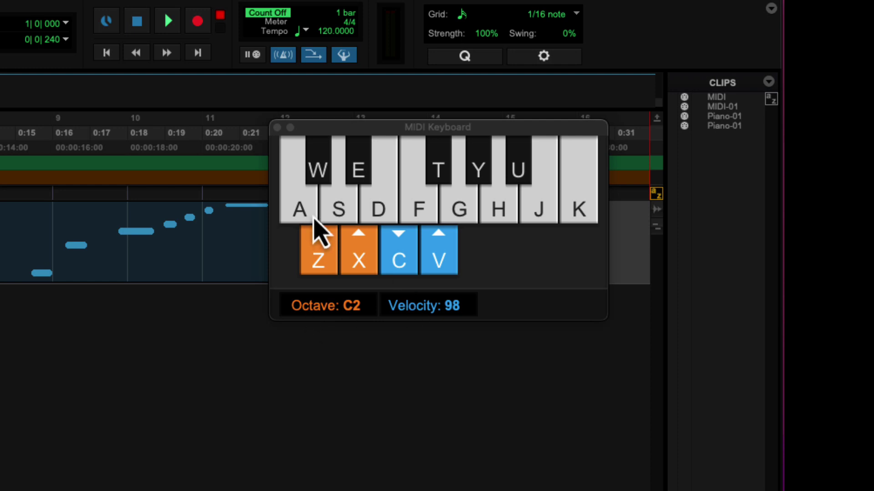
pyautogui.press('x')
pyautogui.press('x')
pyautogui.press('z')
pyautogui.press('z')
pyautogui.press('x')
pyautogui.press('x')
pyautogui.press('a')
pyautogui.press('w')
pyautogui.press('s')
# - Drop the keyboard octave to C3 and audition a short A-W-A-S phrase
pyautogui.click(329, 257)
pyautogui.press('a')
pyautogui.press('a')
pyautogui.press('a')
pyautogui.press('a')
pyautogui.press('a')
pyautogui.press('a')
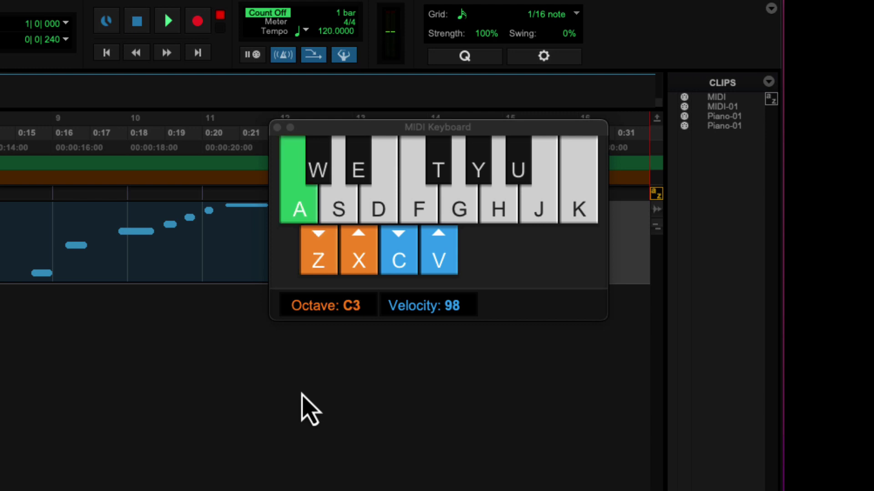
pyautogui.press('w')
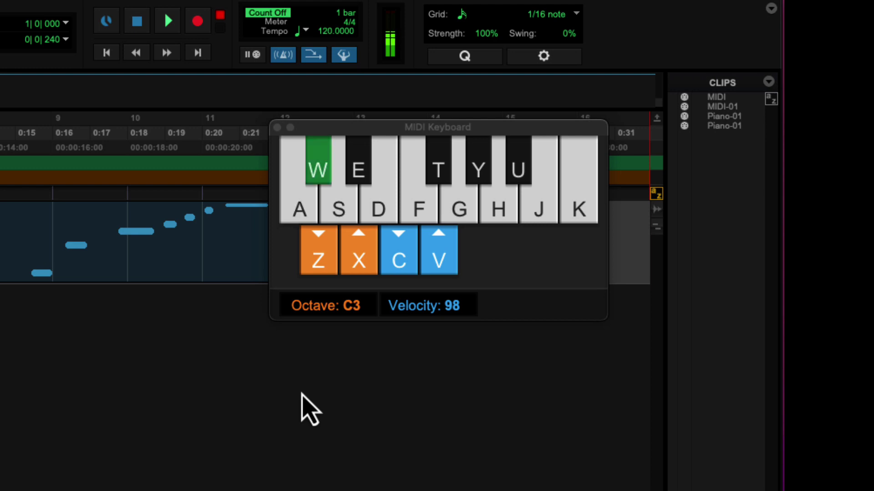
pyautogui.press('a')
pyautogui.press('s')
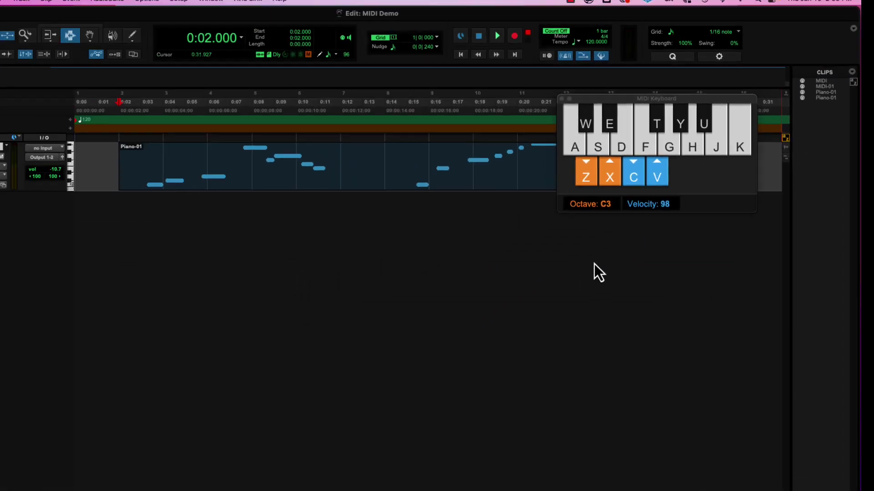
# - Open the Piano track's Vacuum synth from the Mix window and step to the 07 Oak Aged Mini preset
pyautogui.press('c')
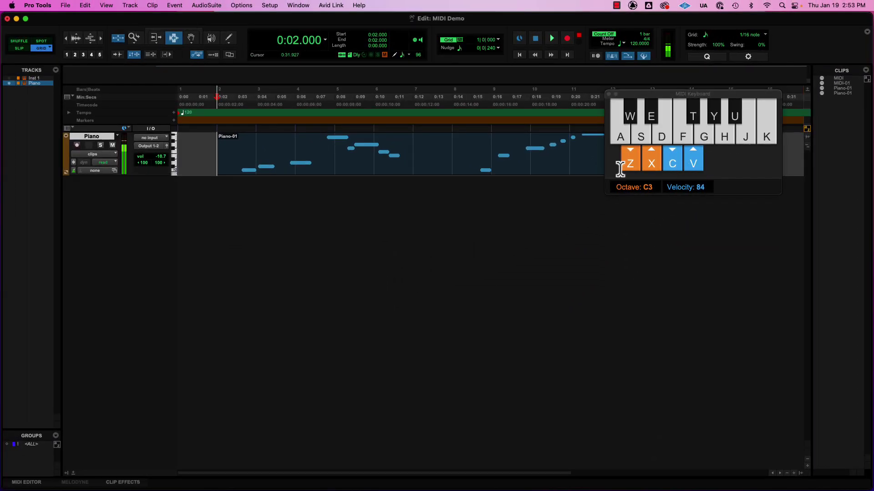
pyautogui.press('super+equal')
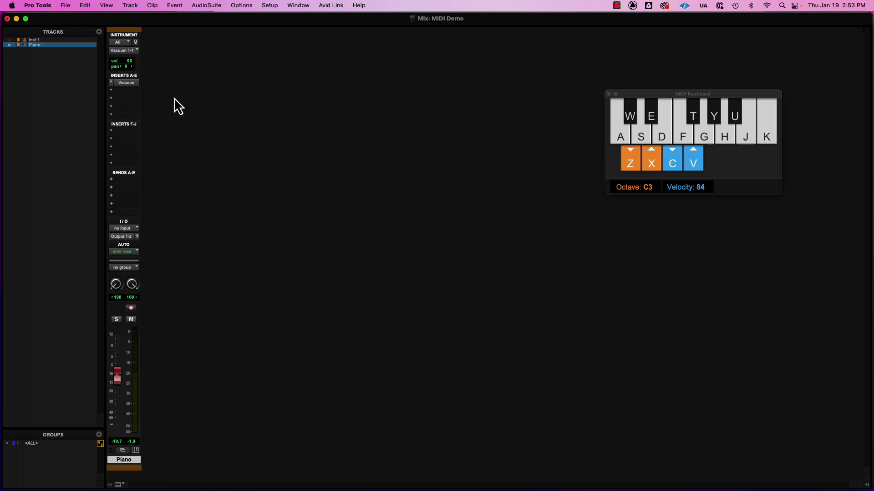
pyautogui.click(126, 83)
pyautogui.moveTo(356, 74); pyautogui.dragTo(271, 59)
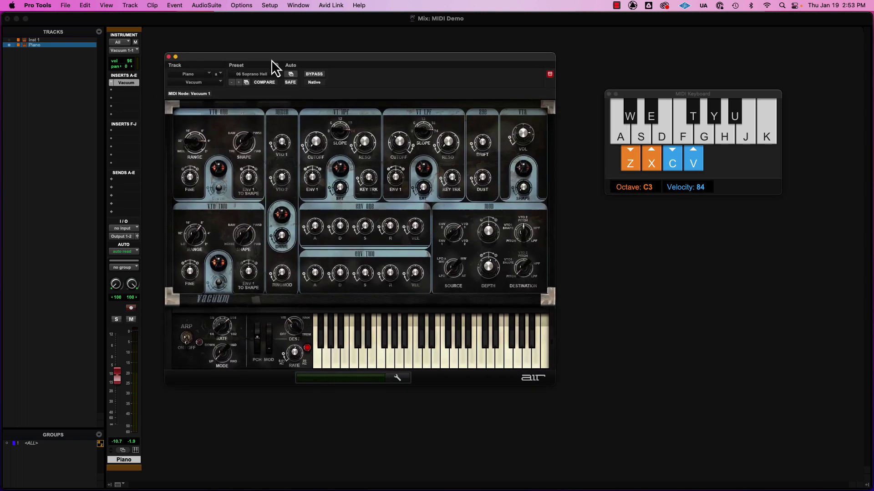
pyautogui.click(238, 82)
pyautogui.press('a')
pyautogui.press('a')
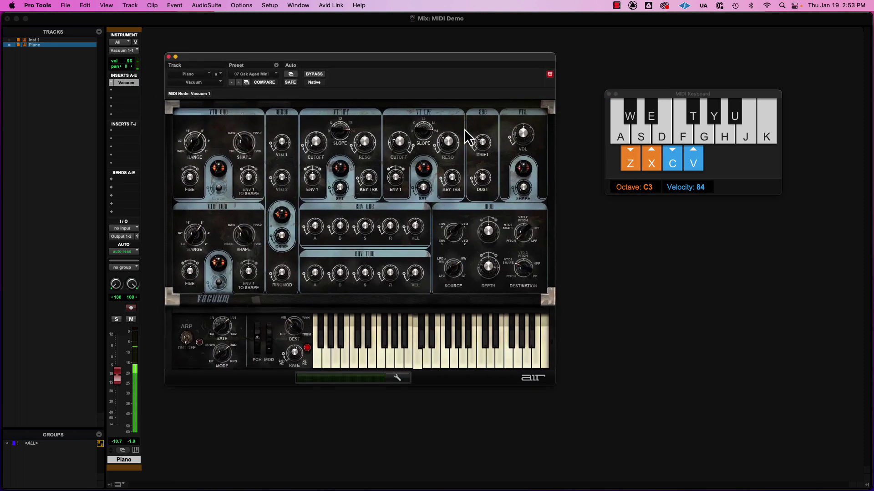
# - Settle the MIDI Keyboard velocity at 100 after testing notes up to 127
pyautogui.click(695, 164)
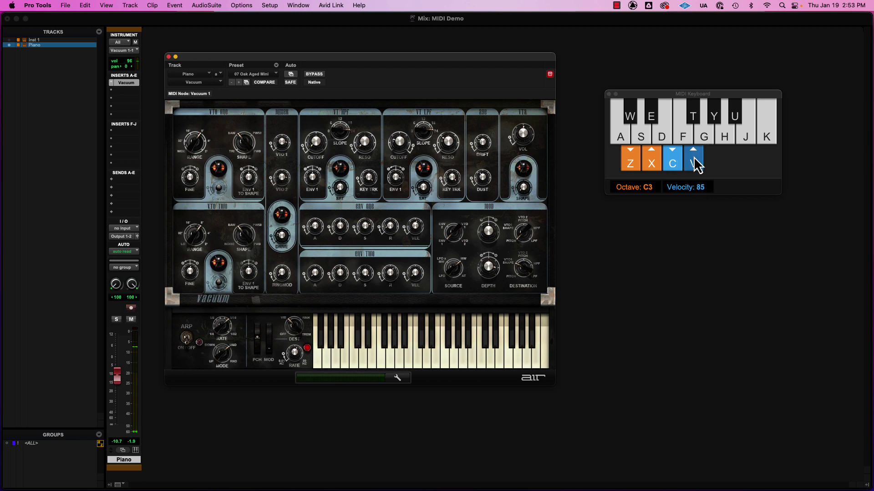
pyautogui.click(695, 164)
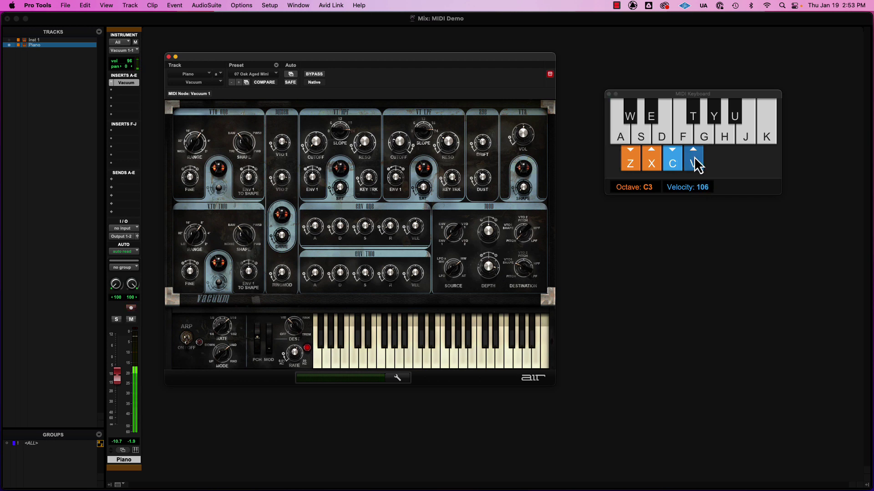
pyautogui.press('a')
pyautogui.click(697, 166)
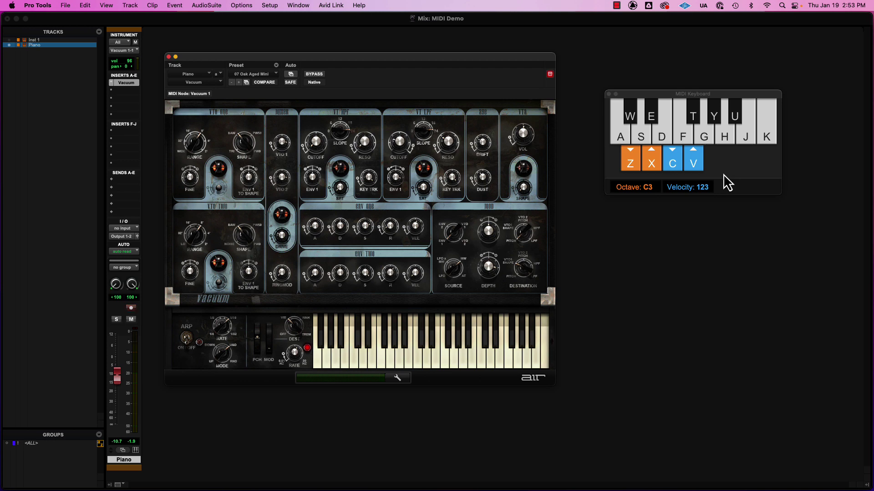
pyautogui.press('v')
pyautogui.press('a')
pyautogui.press('a')
pyautogui.press('a')
pyautogui.press('c')
pyautogui.press('c')
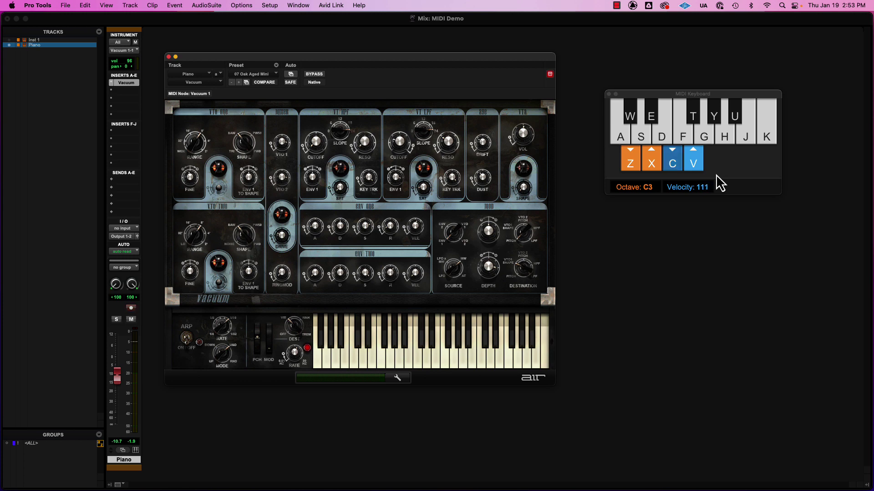
pyautogui.press('c')
pyautogui.press('a')
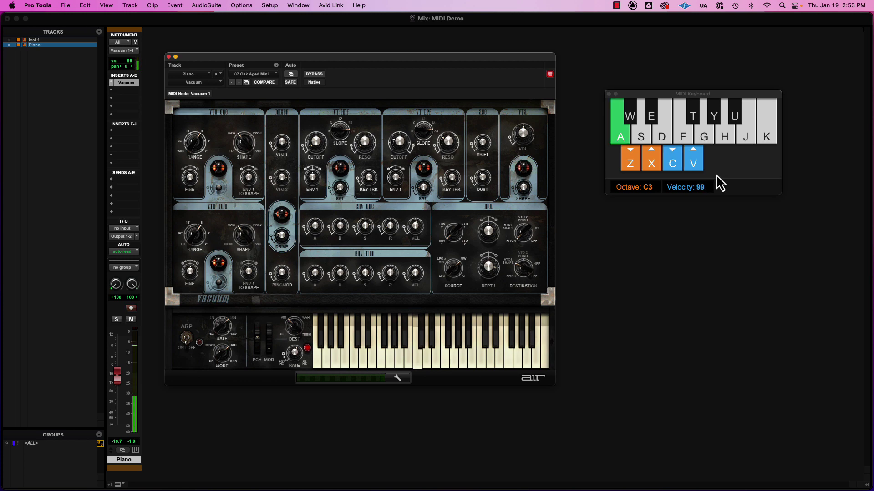
pyautogui.press('v')
pyautogui.press('a')
pyautogui.press('a')
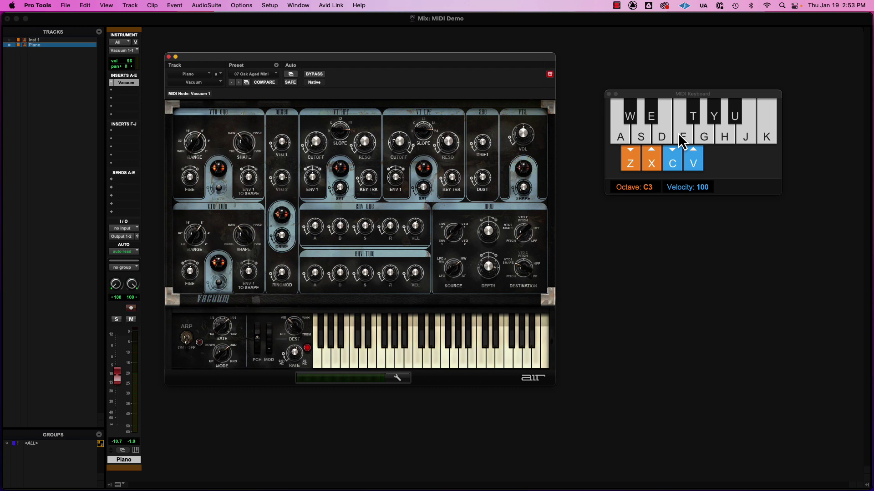
# - Drag the MIDI Keyboard window higher and slightly left, beside the Vacuum window
pyautogui.moveTo(667, 96); pyautogui.dragTo(666, 53)
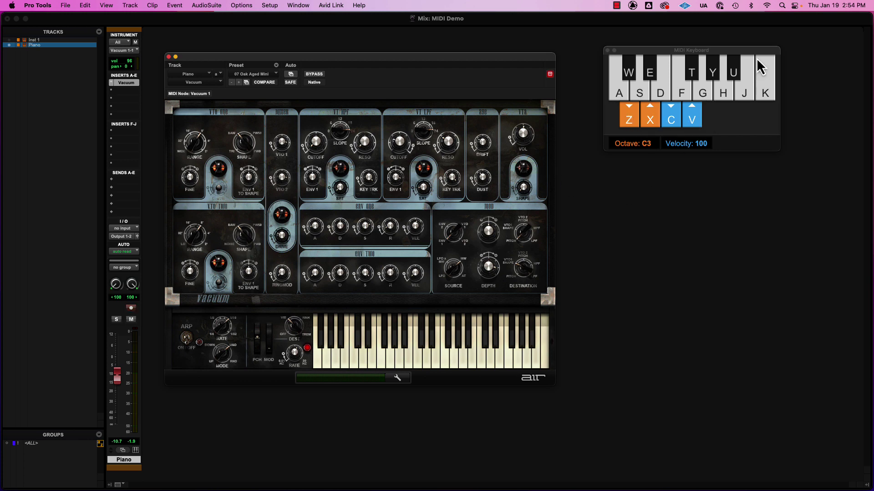
pyautogui.moveTo(632, 52); pyautogui.dragTo(624, 60)
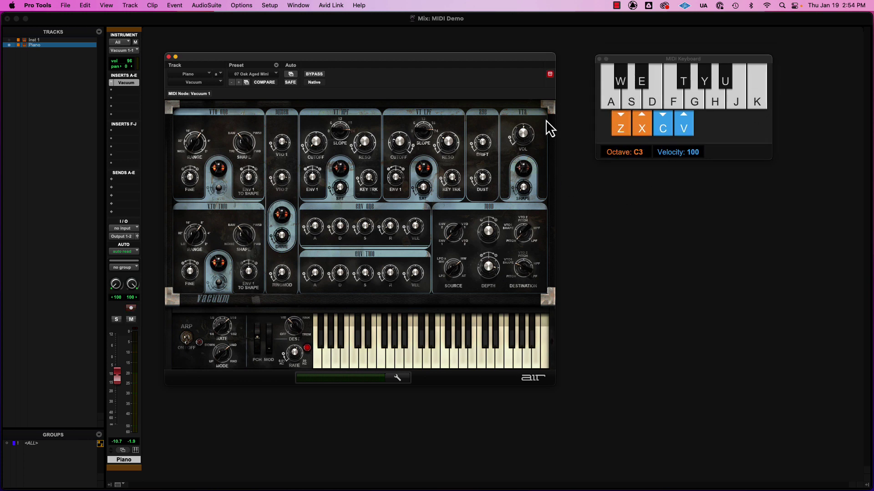